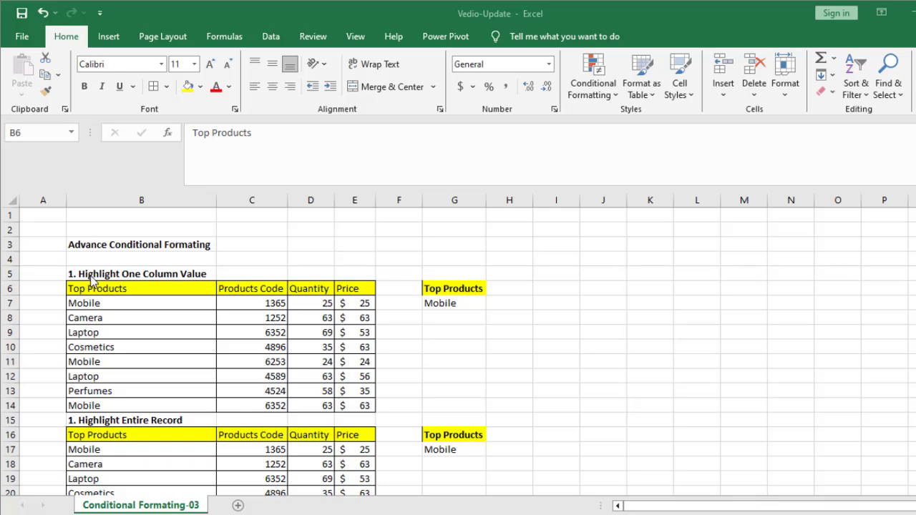
scroll(207, 333, "down", 2)
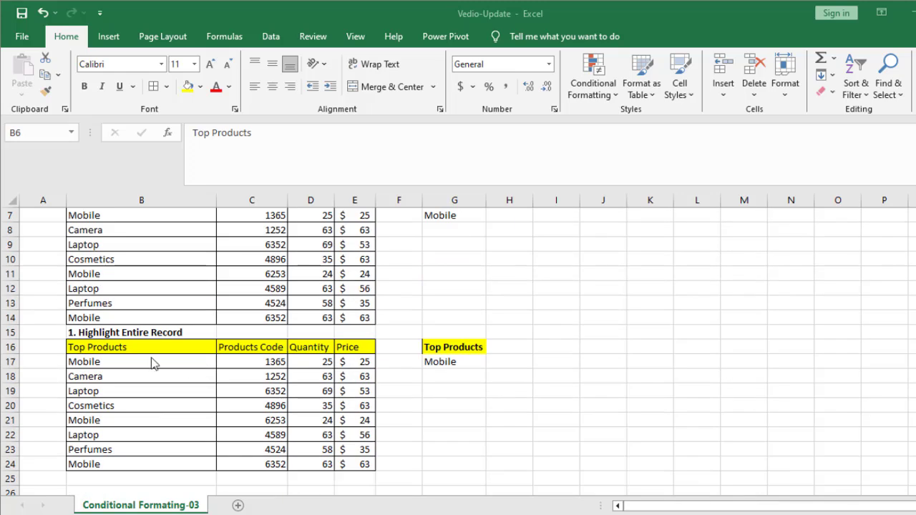
scroll(258, 407, "up", 2)
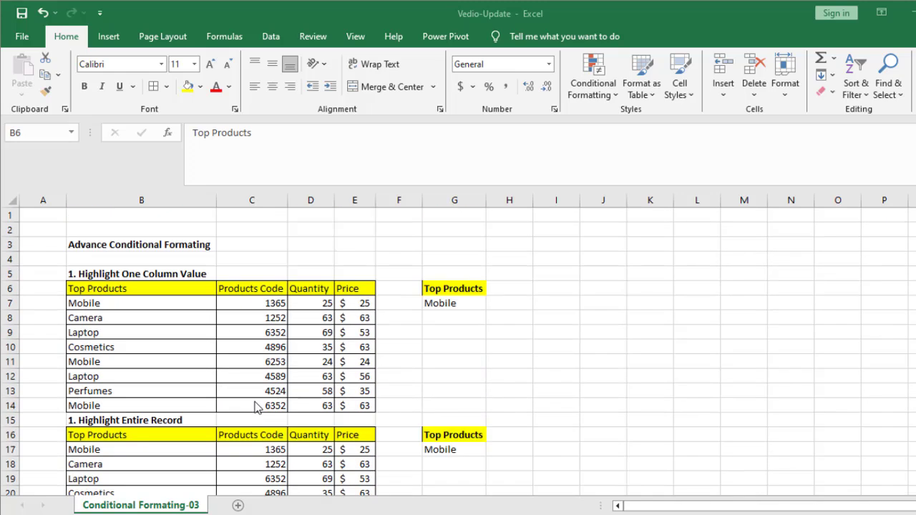
scroll(155, 431, "down", 1)
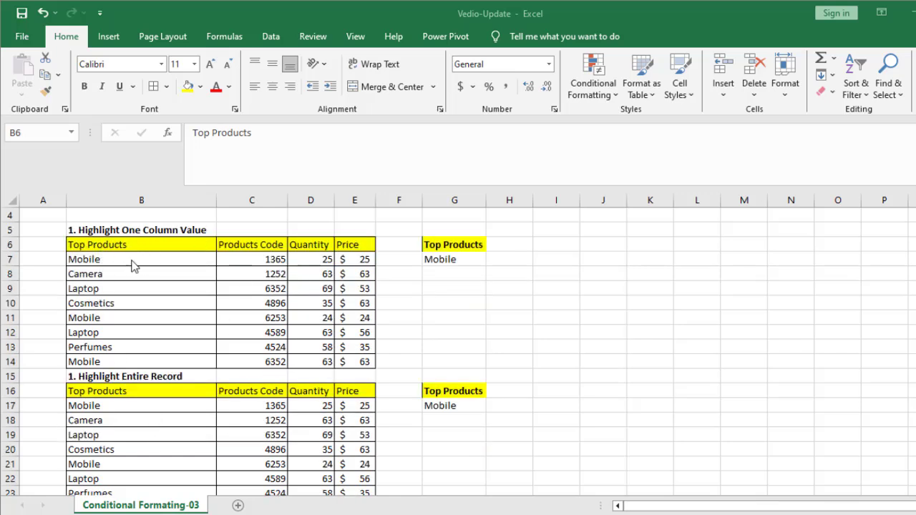
scroll(143, 380, "down", 2)
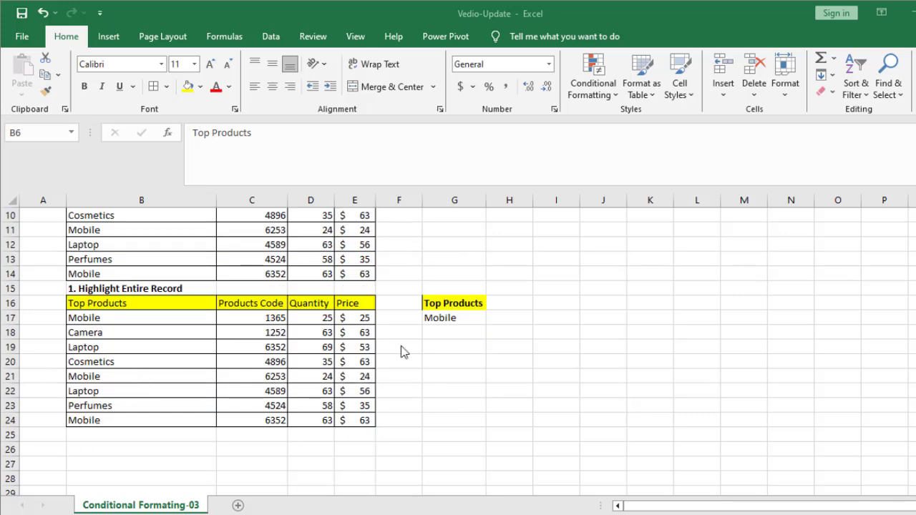
scroll(276, 371, "up", 3)
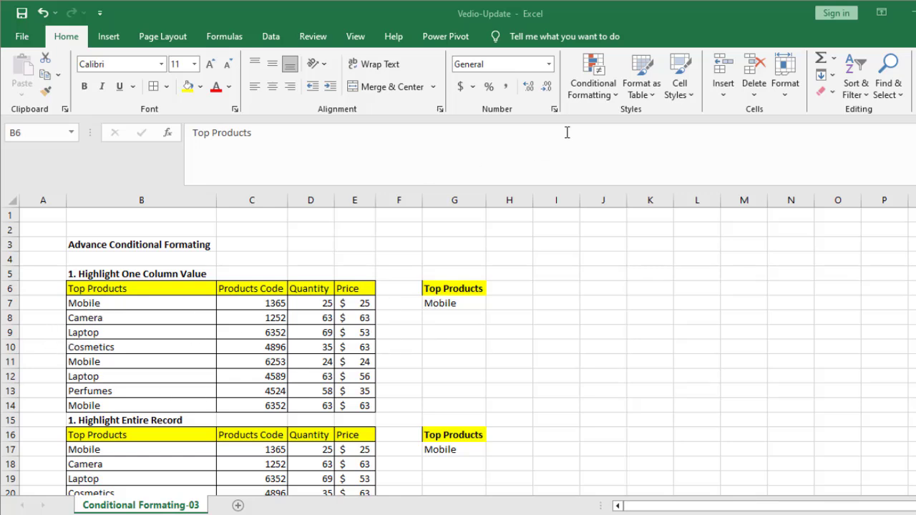
Start a new formula-based conditional formatting rule for the product names in B7:B14
left_click(604, 90)
left_click(116, 306)
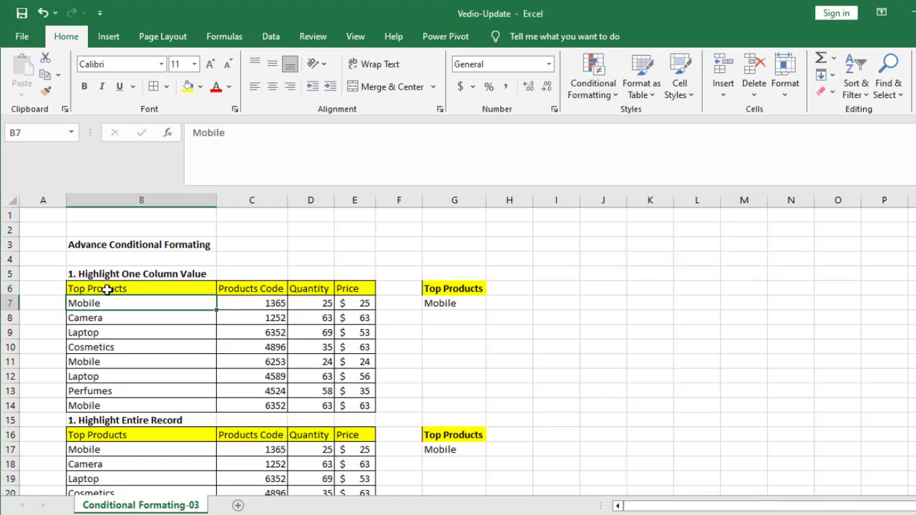
left_click_drag(86, 304, 92, 405)
left_click(593, 86)
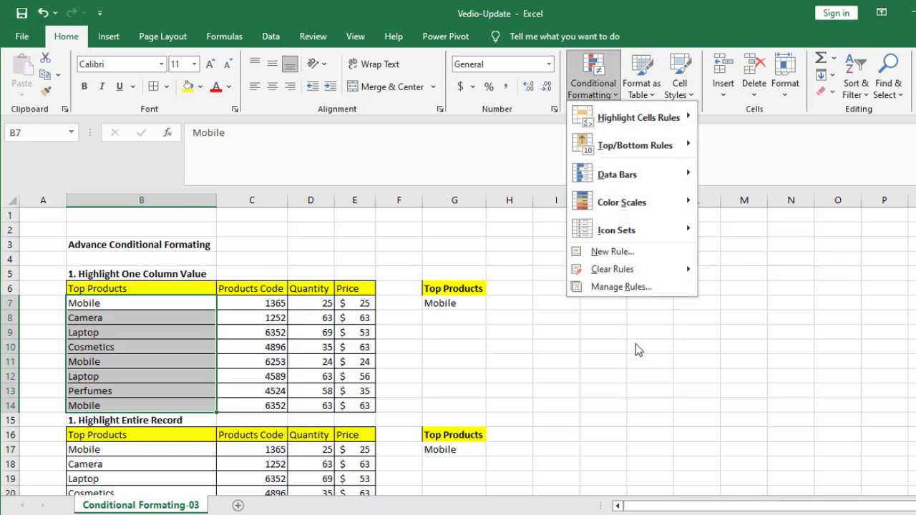
left_click(626, 251)
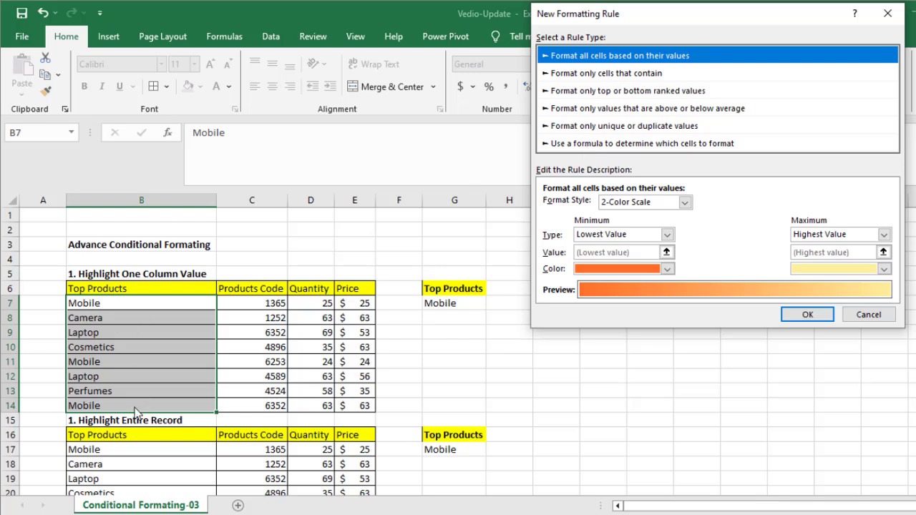
left_click(592, 143)
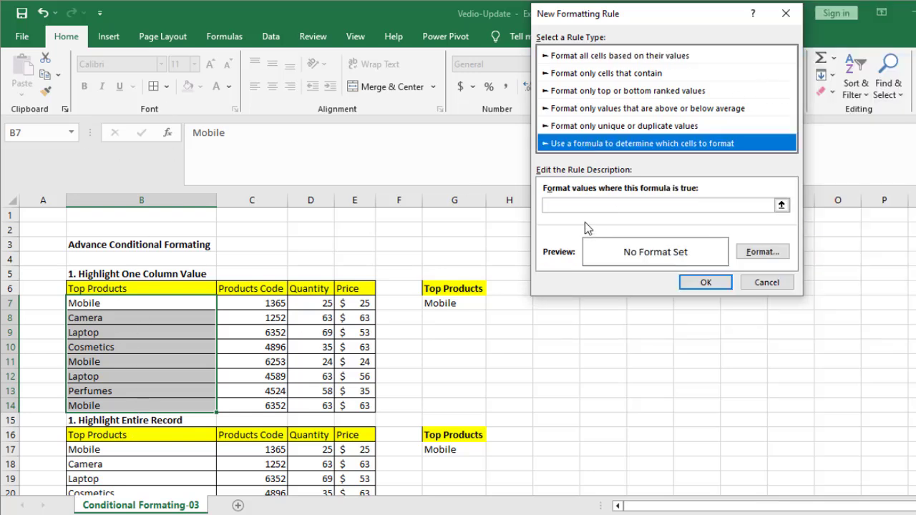
Enter =B7=$G$7 as the rule's formula, with a relative reference to B7 and an absolute one to G7
right_click(561, 207)
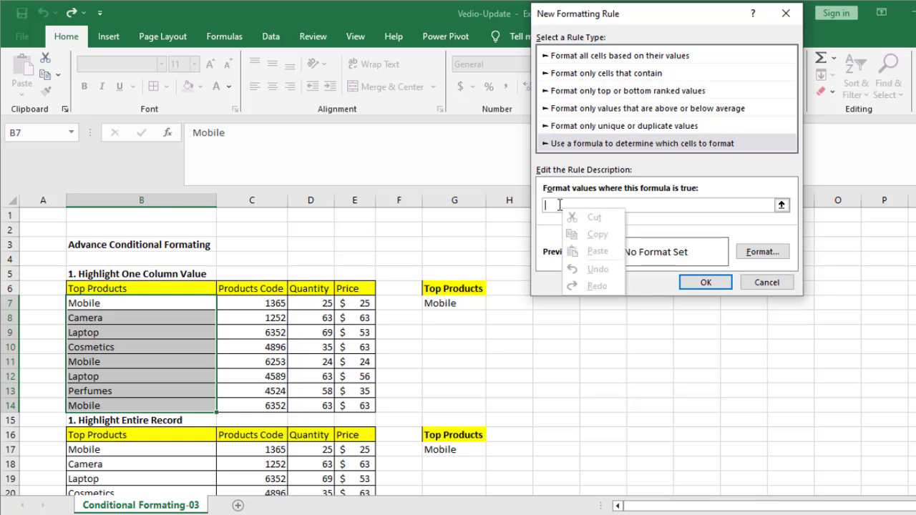
left_click(559, 205)
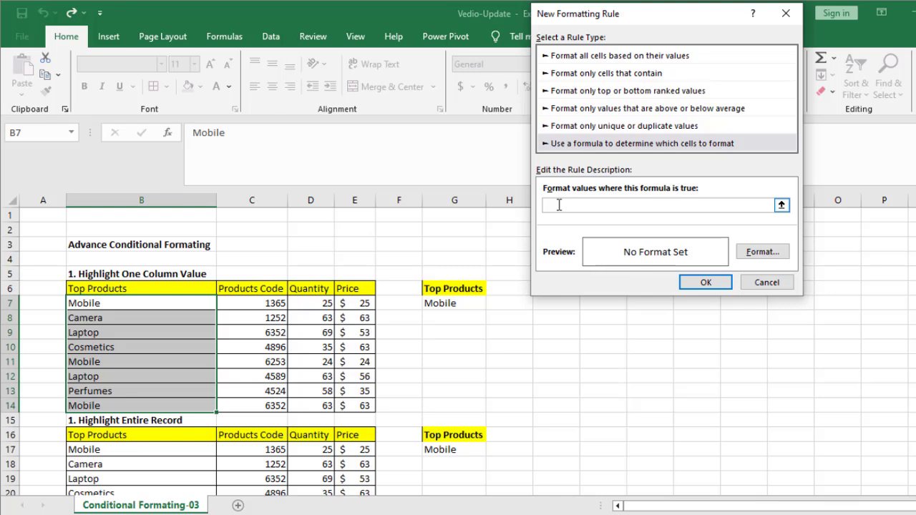
type("=")
left_click(106, 304)
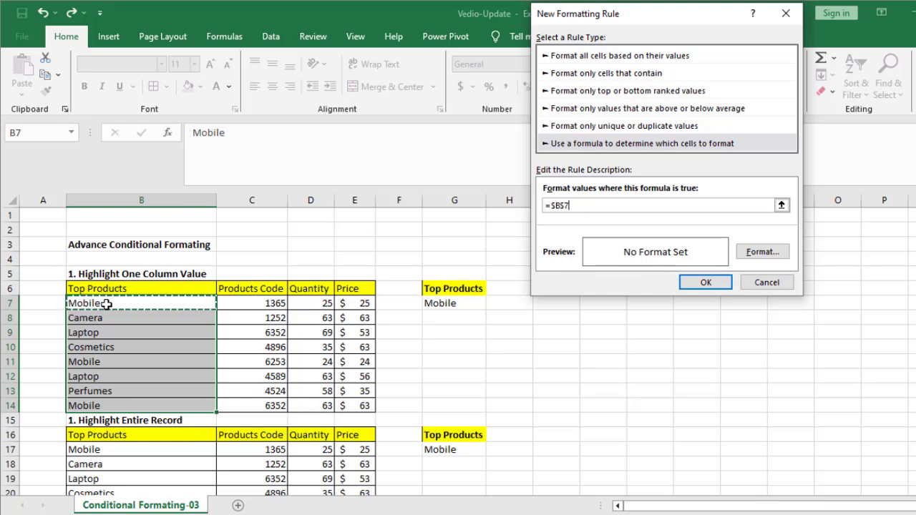
type("=")
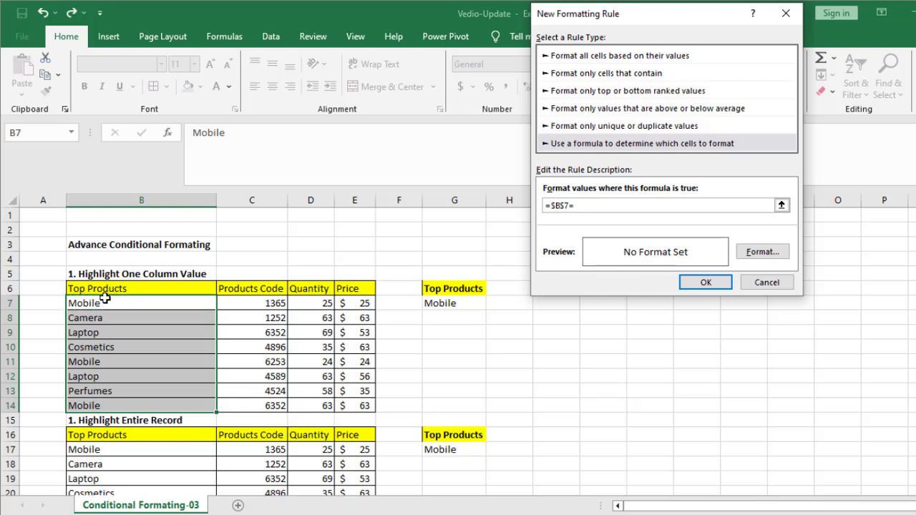
left_click(477, 300)
left_click(567, 207)
key("F4")
key("F4")
Set the rule's format to an orange font colour and an orange background fill
left_click(767, 239)
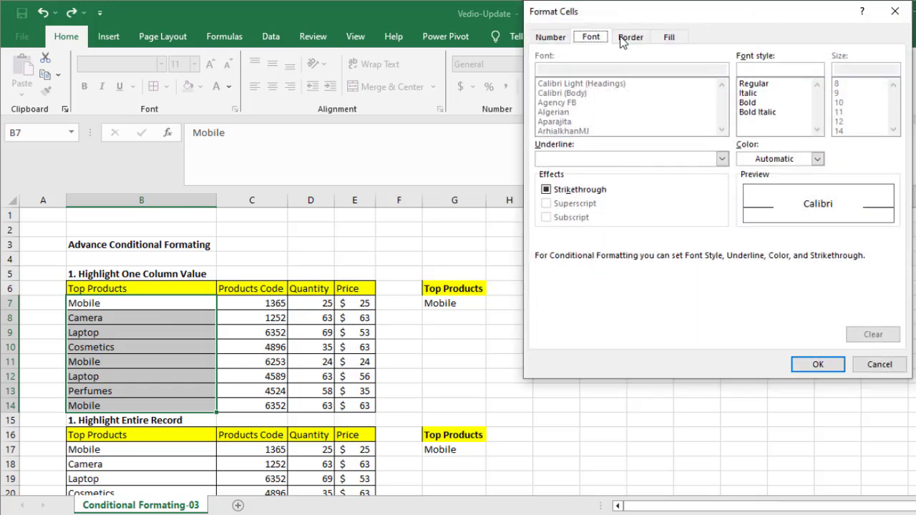
left_click(764, 160)
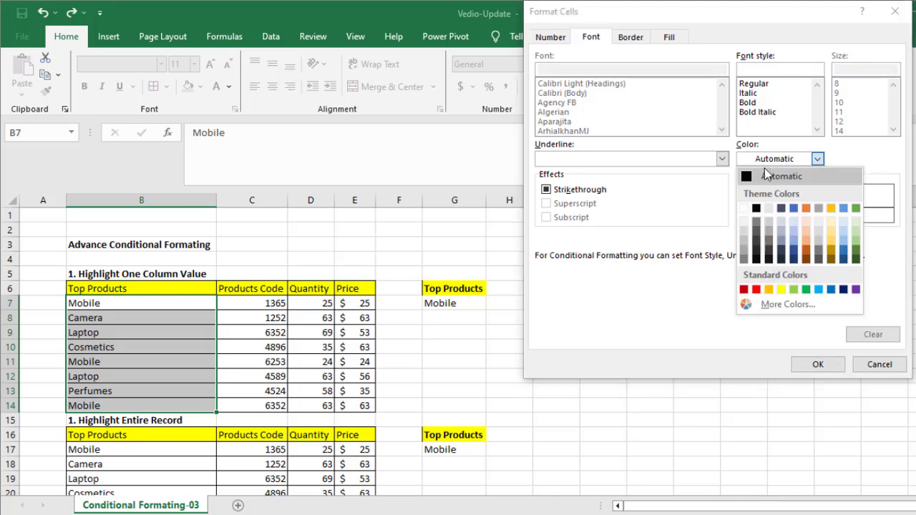
left_click(769, 290)
left_click(667, 40)
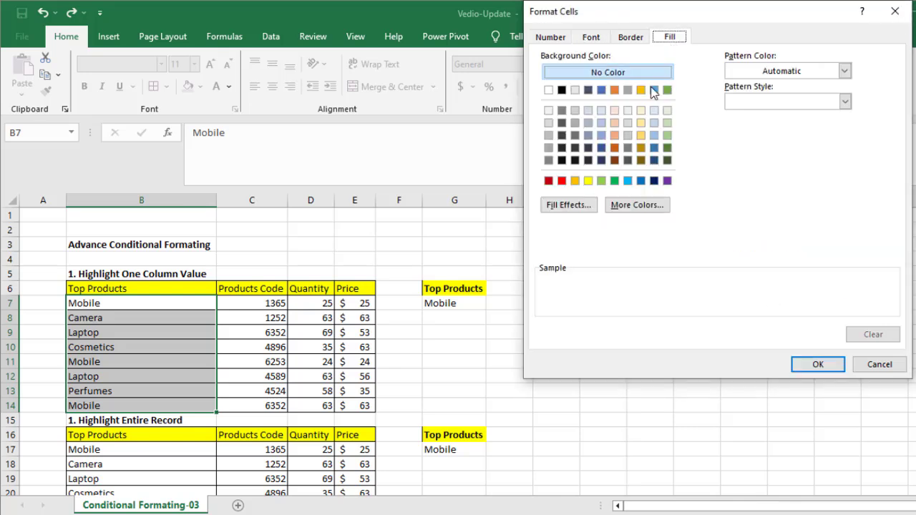
left_click(575, 181)
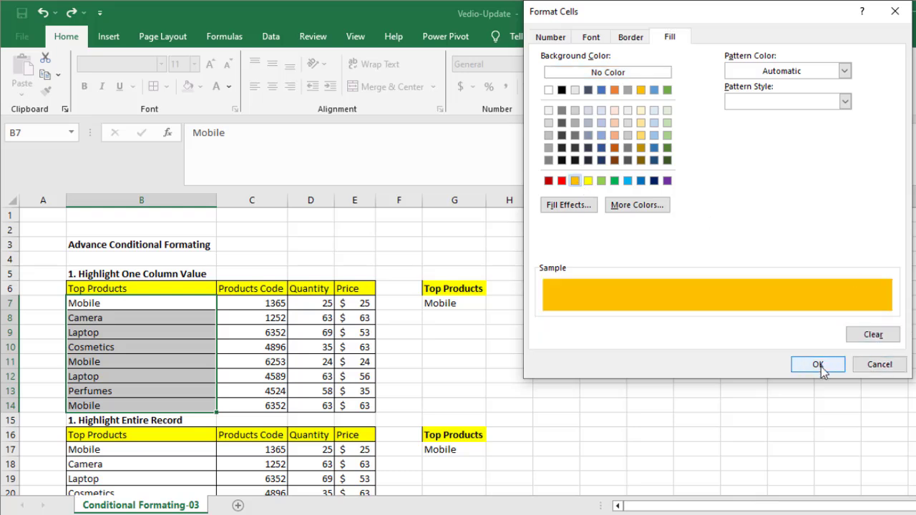
left_click(621, 39)
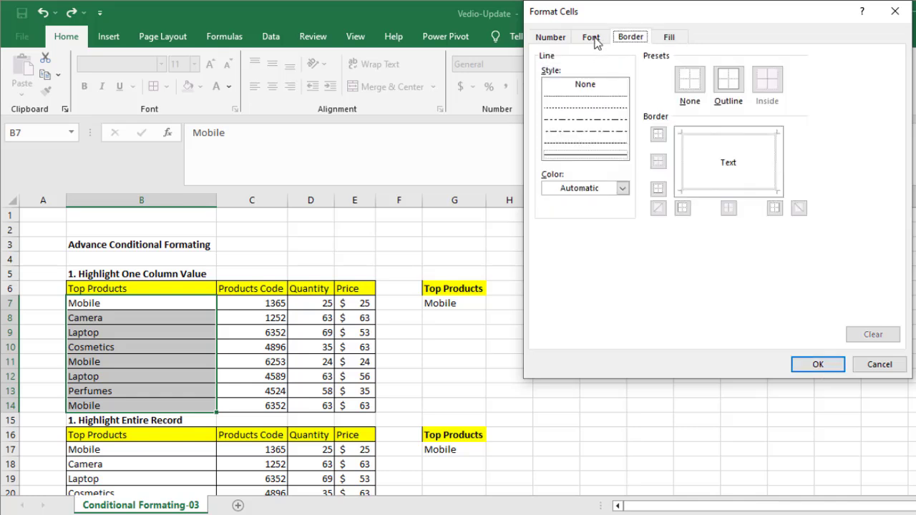
left_click(595, 39)
left_click(548, 40)
left_click(632, 38)
left_click(668, 37)
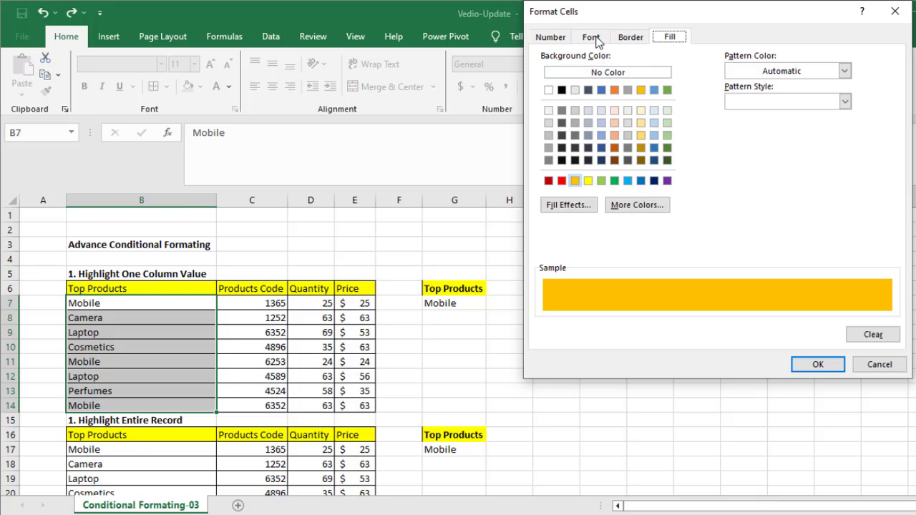
left_click(818, 365)
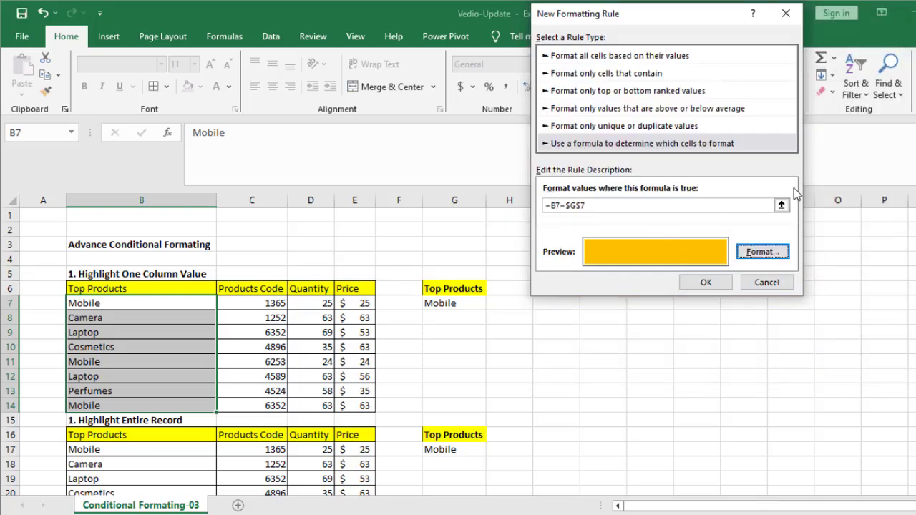
Change the rule's font colour to black, keep the orange fill, and apply the rule to the selected products
left_click(762, 251)
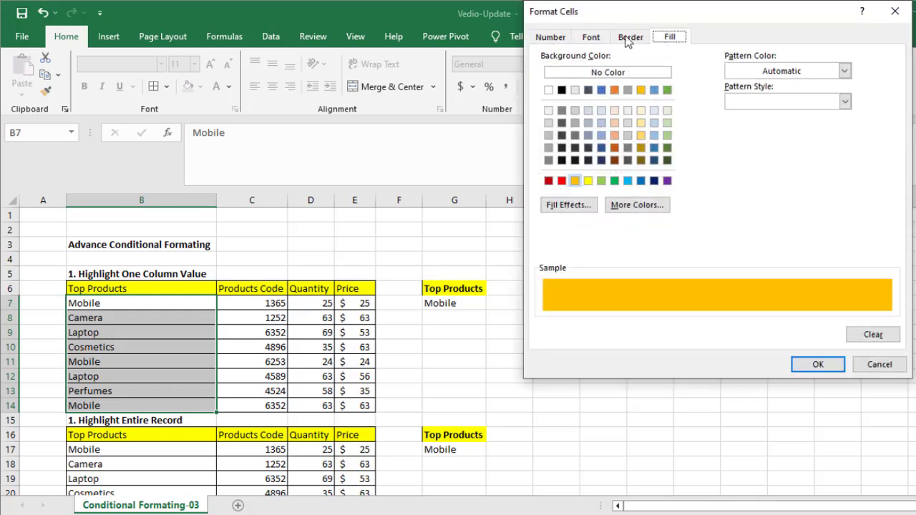
left_click(629, 38)
left_click(604, 37)
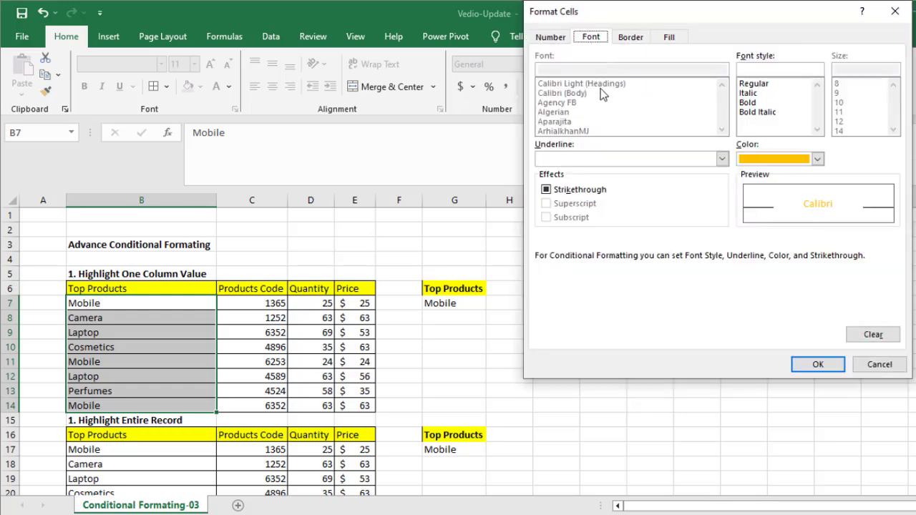
left_click(770, 157)
left_click(758, 213)
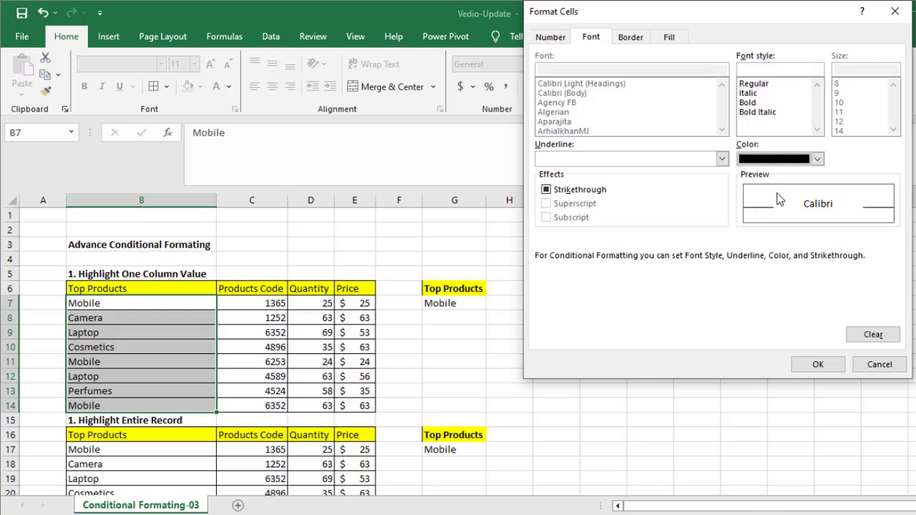
left_click(669, 37)
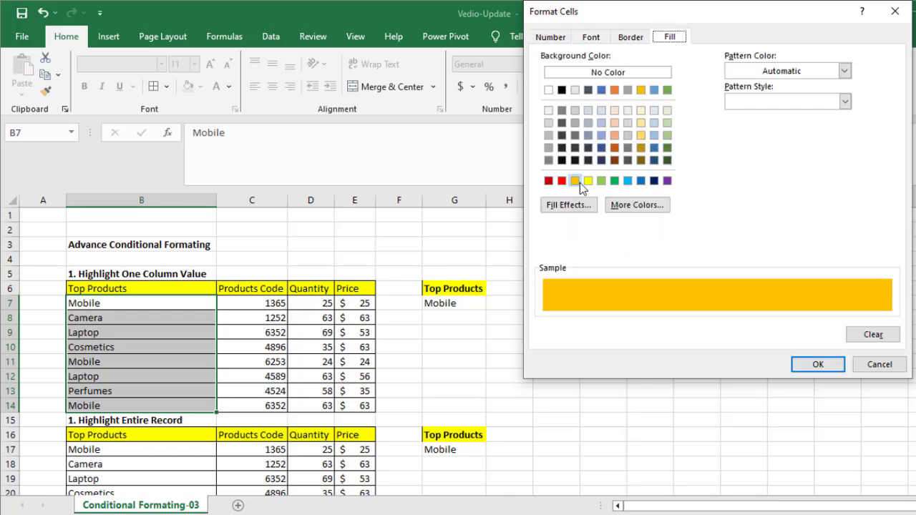
left_click(832, 365)
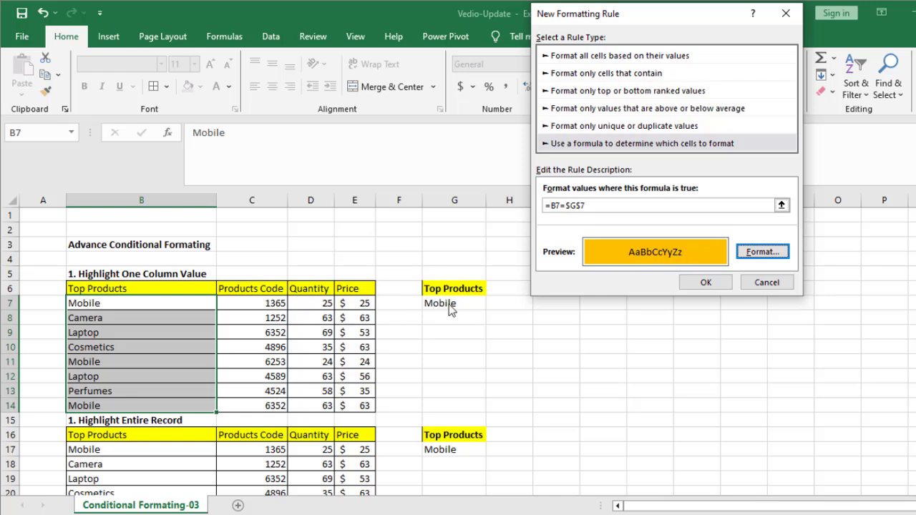
left_click(721, 286)
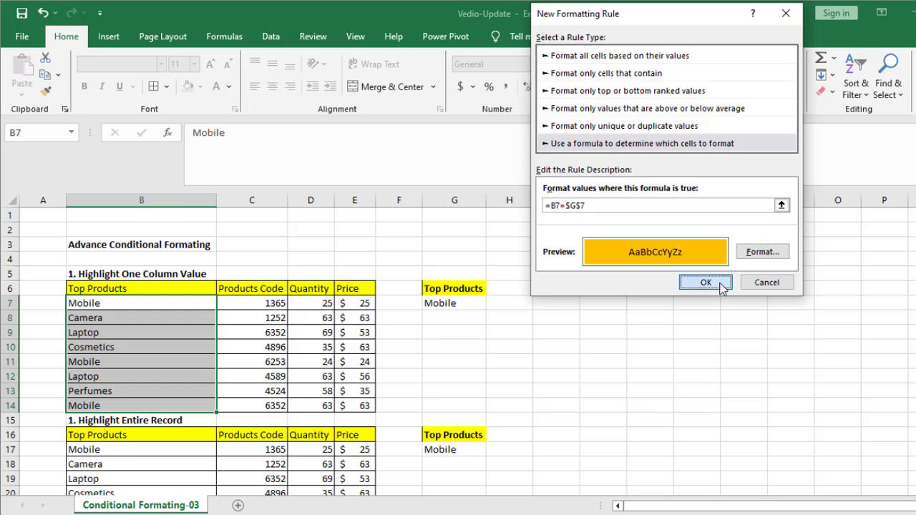
left_click(720, 284)
Replace the lookup product in cell G7 with Camera to test the highlighting rule
left_click(458, 305)
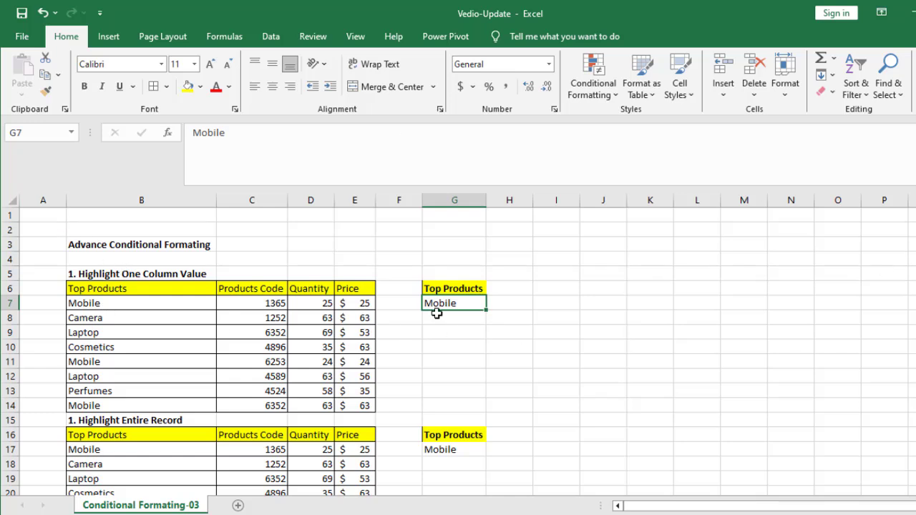
type("Ca")
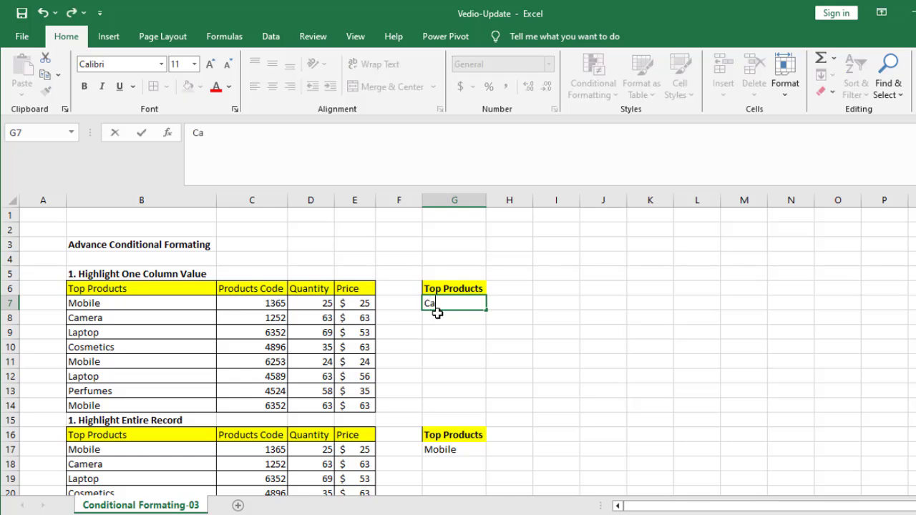
type("mera")
key("Return")
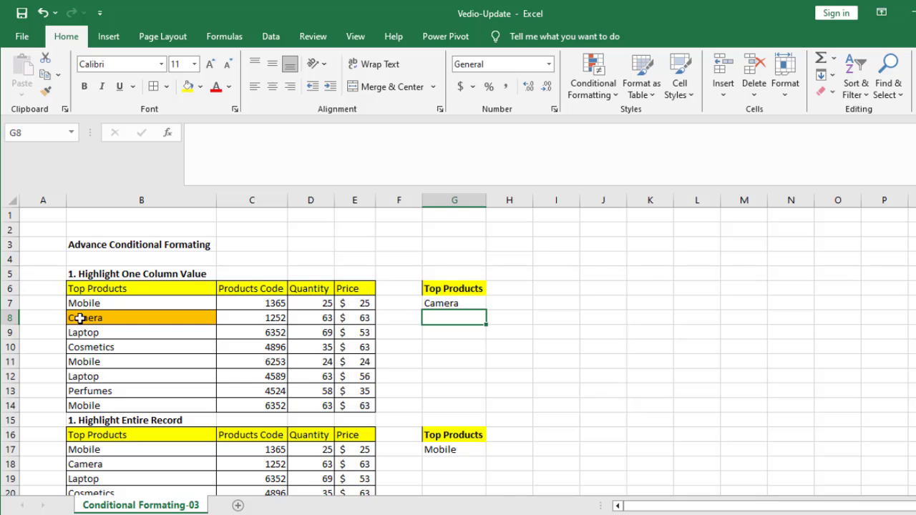
Replace the lookup product in cell G7 with Laptop
left_click(444, 304)
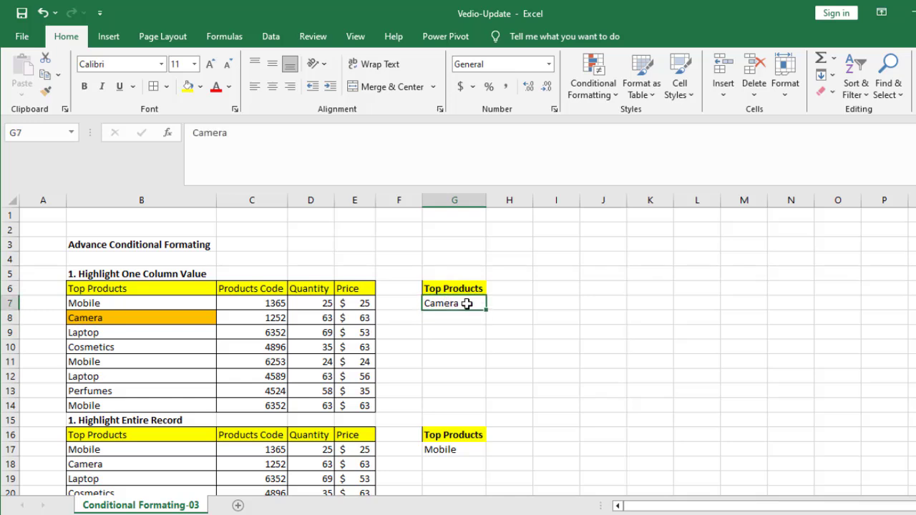
double_click(442, 304)
key("BackSpace")
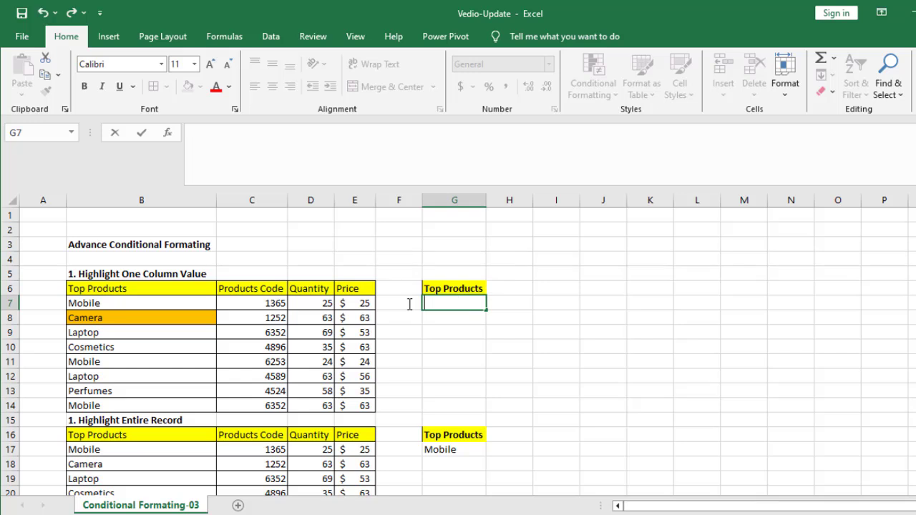
type("Laptop")
key("Return")
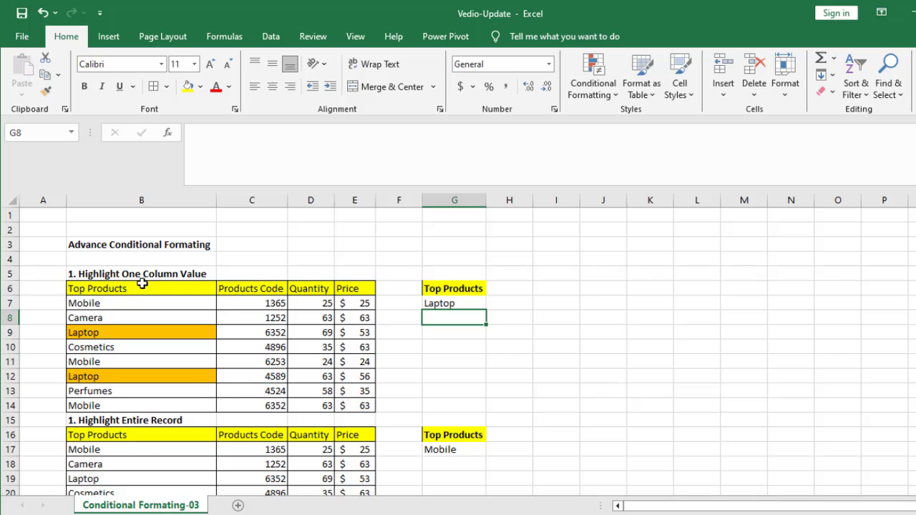
left_click(468, 305)
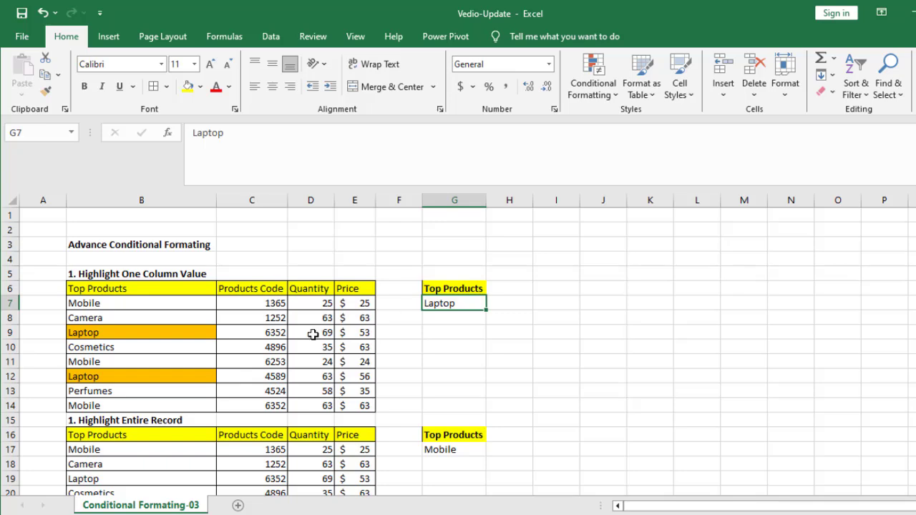
scroll(312, 335, "down", 2)
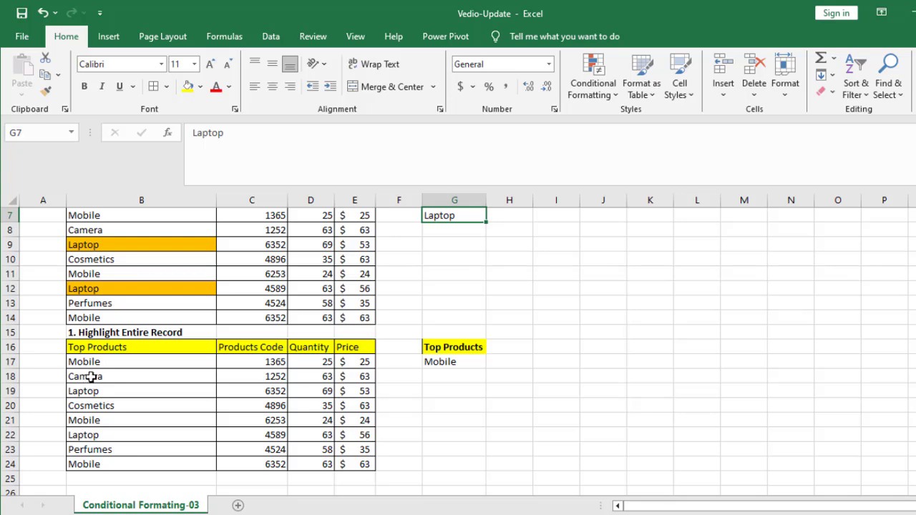
scroll(495, 410, "up", 1)
scroll(407, 389, "down", 3)
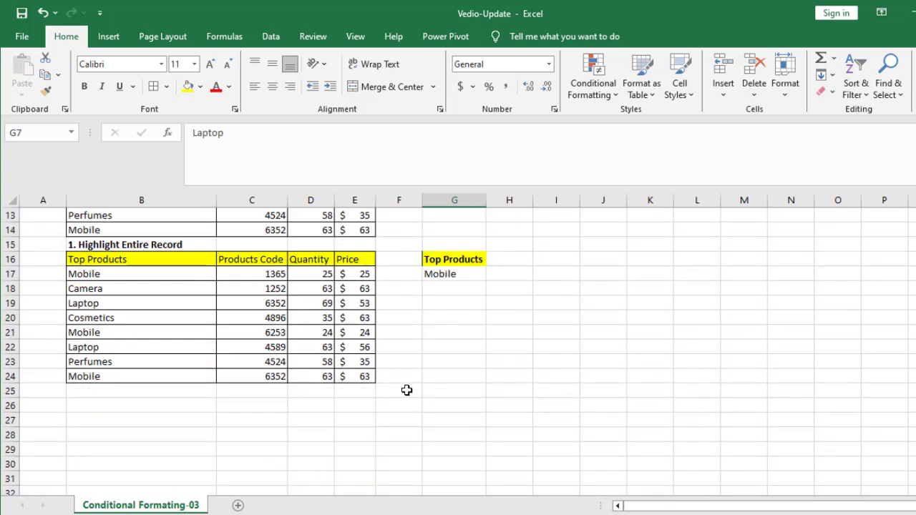
Create a new conditional formatting rule for records B17:E24 that uses a formula to determine which cells to format
scroll(407, 388, "up", 3)
scroll(409, 382, "down", 1)
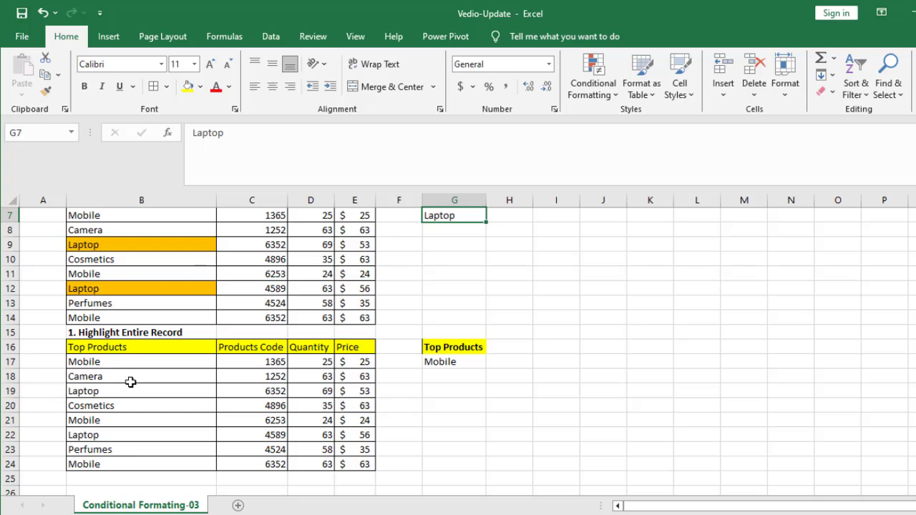
scroll(111, 371, "down", 1)
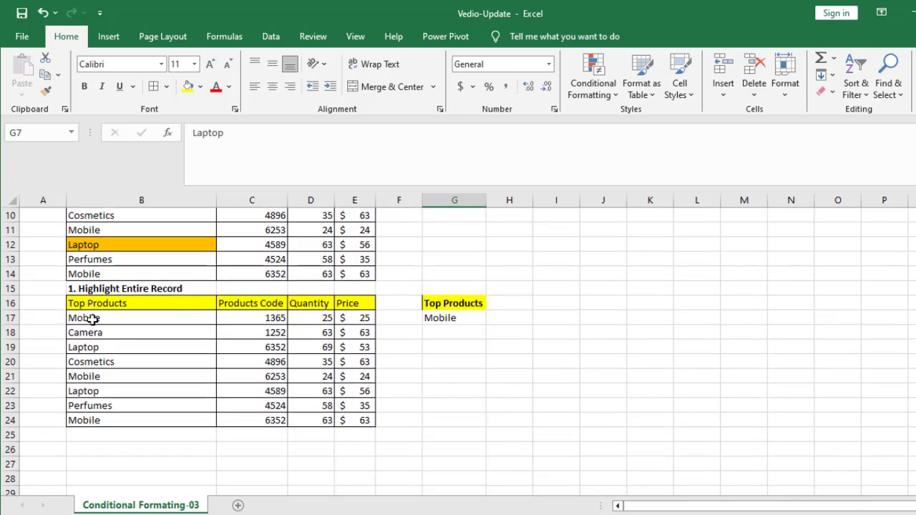
left_click_drag(98, 318, 351, 421)
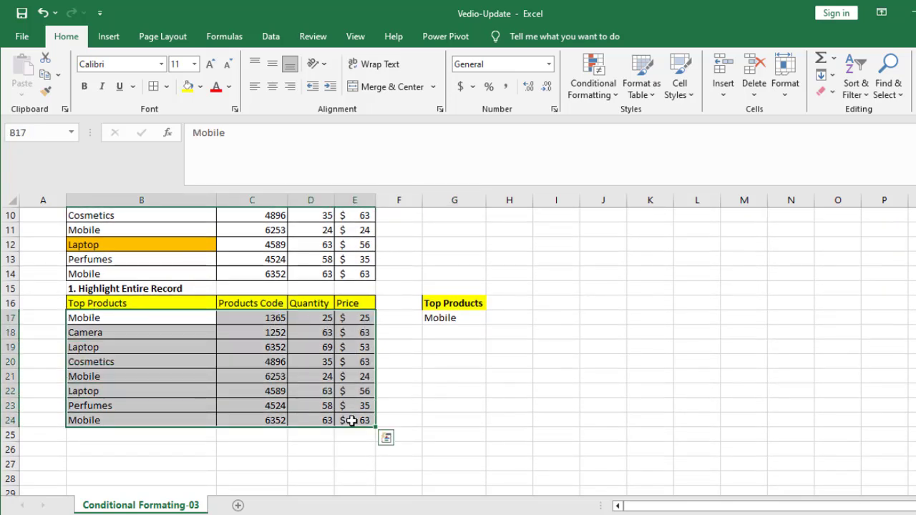
left_click(598, 90)
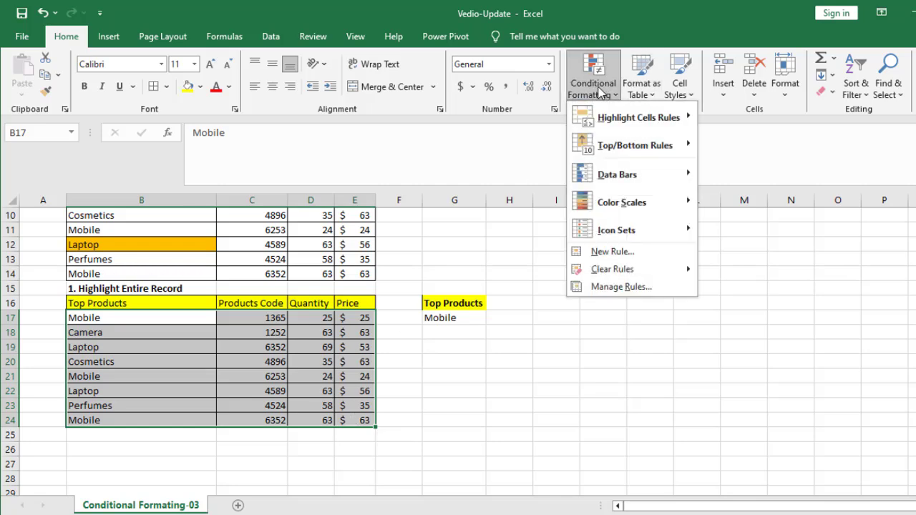
left_click(607, 254)
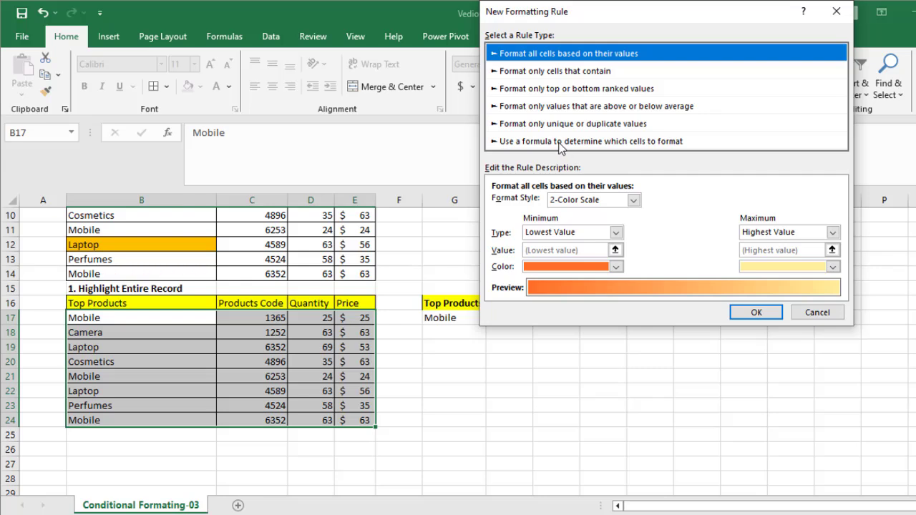
left_click(559, 142)
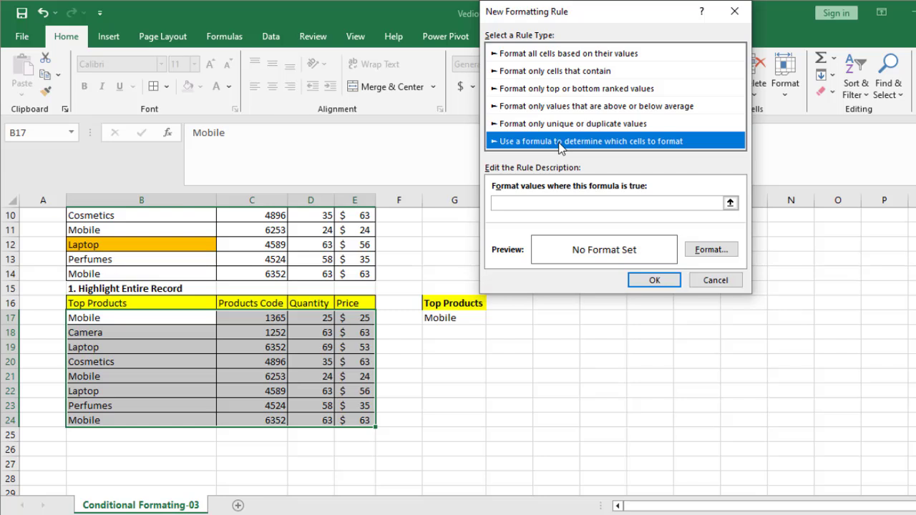
Enter the rule formula =$B17=$G$17 to compare each record's product with the lookup cell
left_click(505, 202)
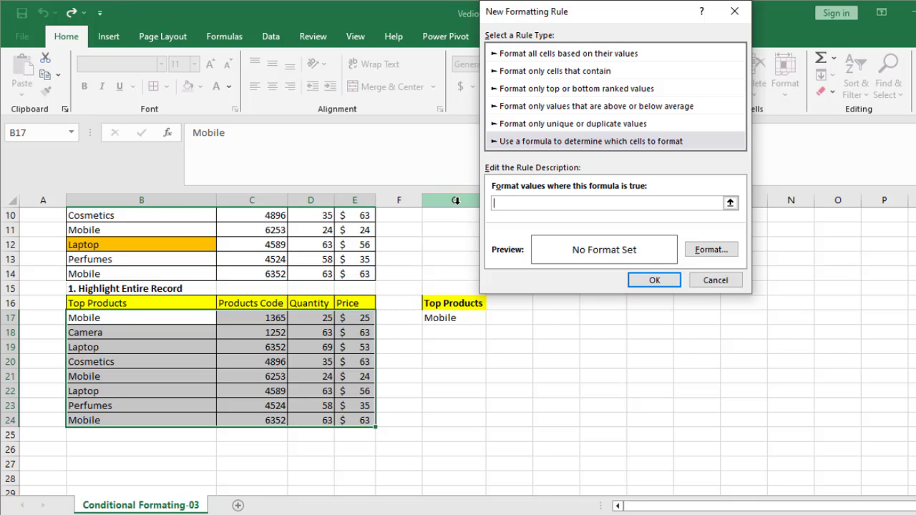
type("=")
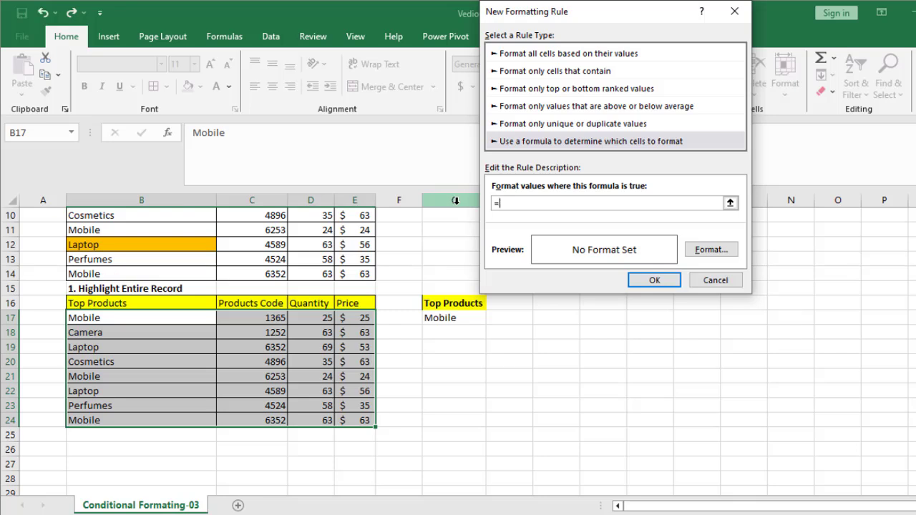
left_click(91, 319)
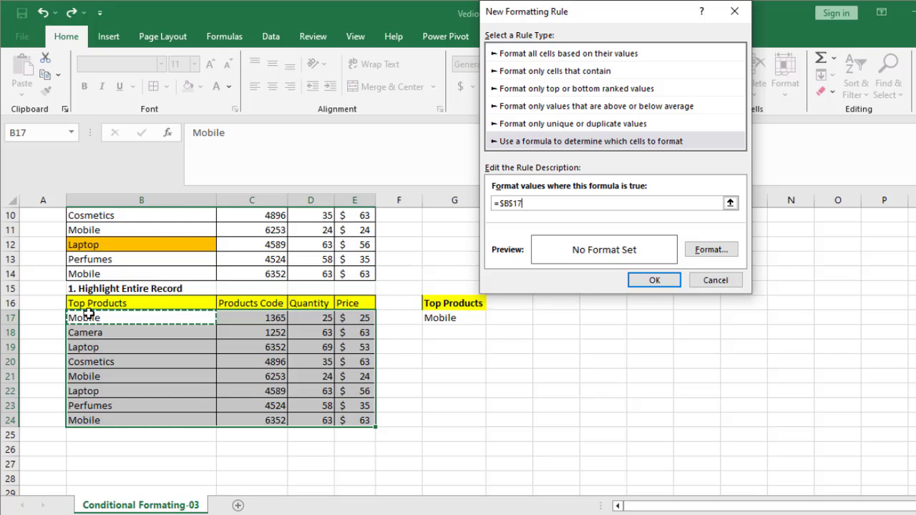
key("F4")
type("=")
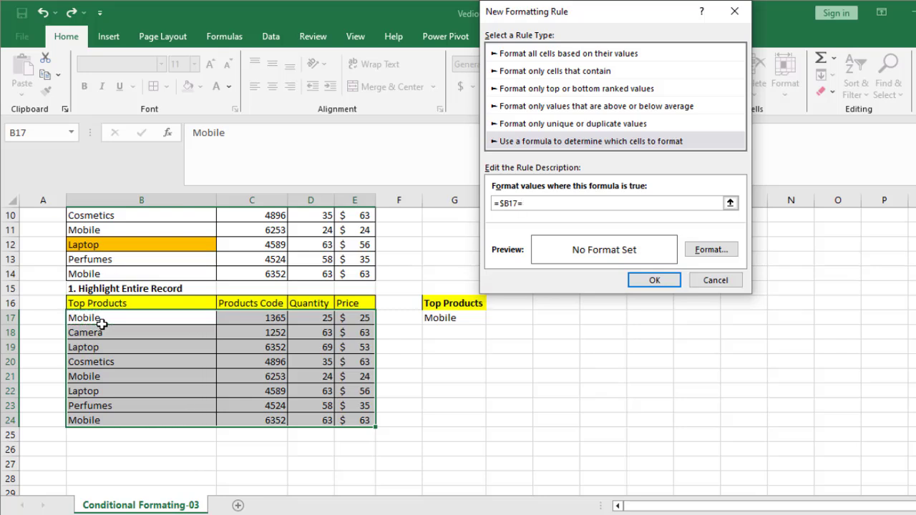
left_click(455, 318)
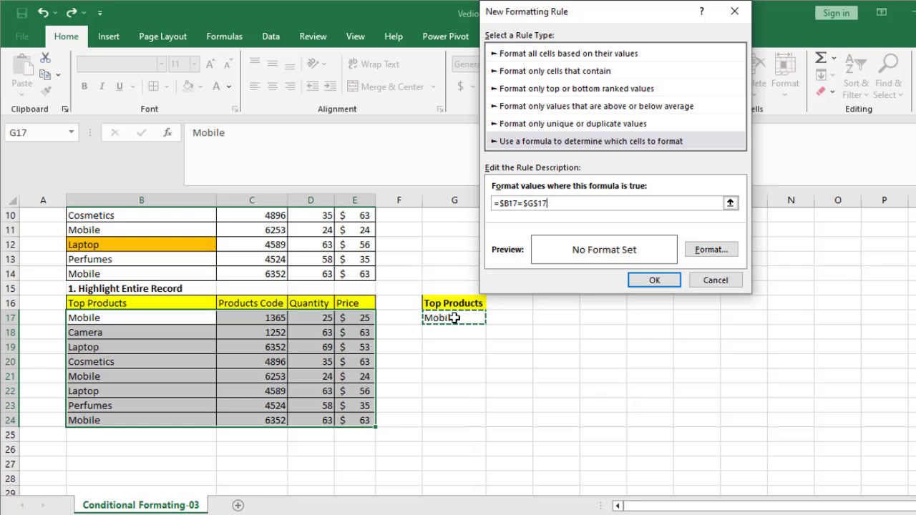
Give the rule an orange background fill and a black font colour, and apply it to the selected records
left_click(712, 250)
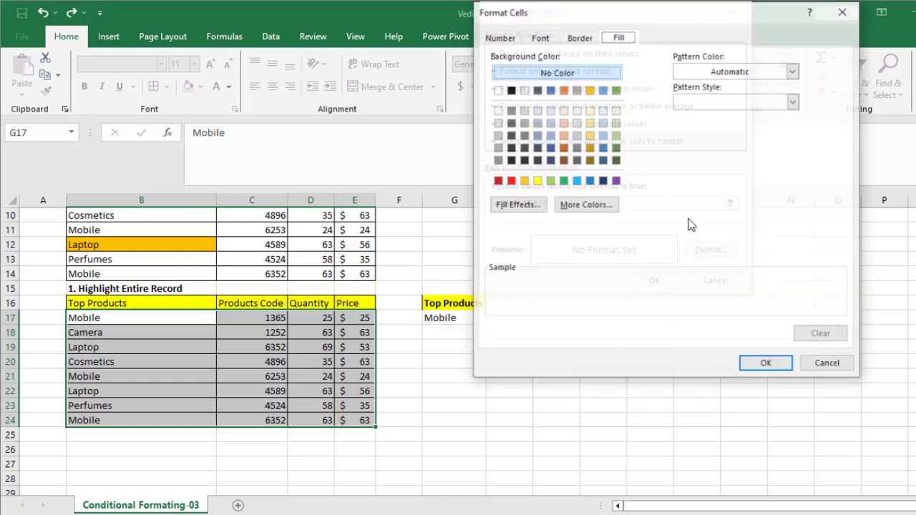
left_click(526, 184)
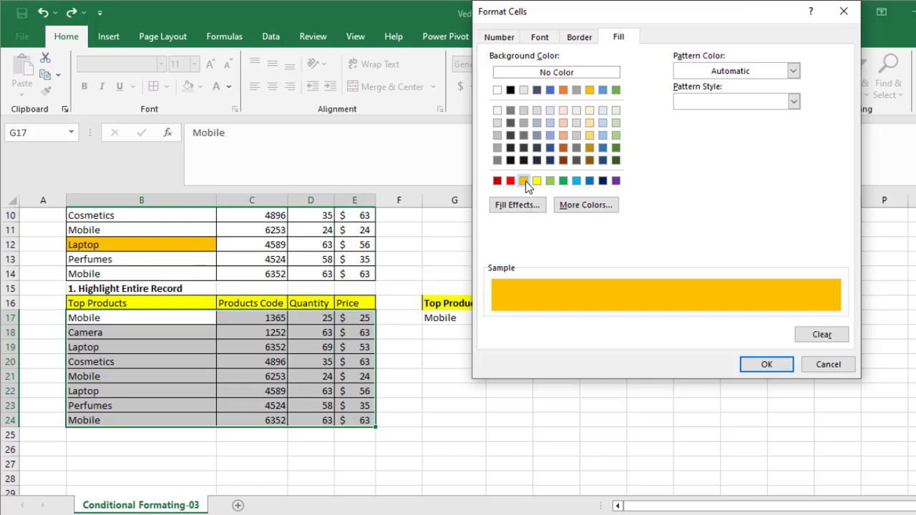
left_click(540, 39)
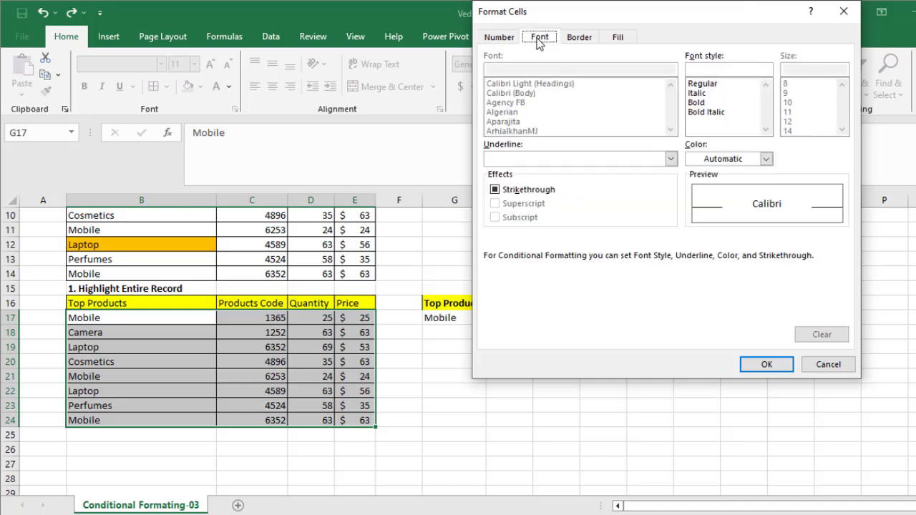
left_click(766, 158)
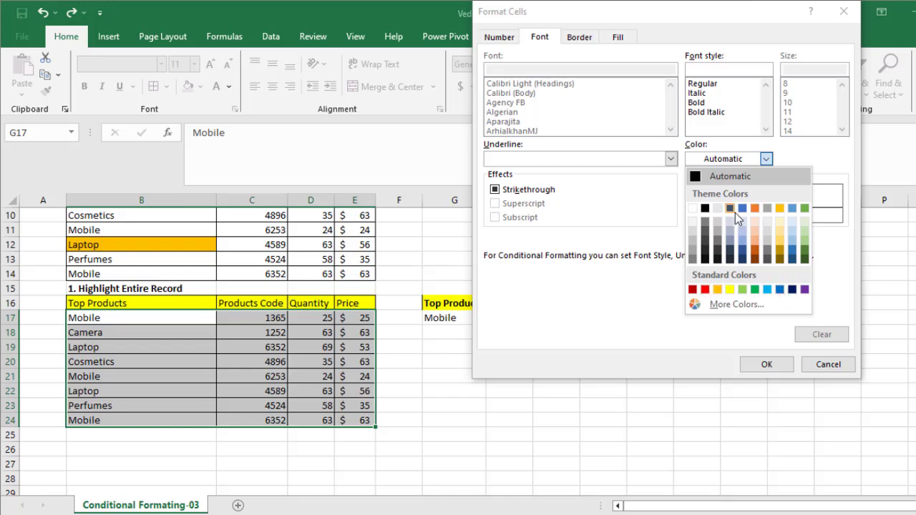
left_click(705, 209)
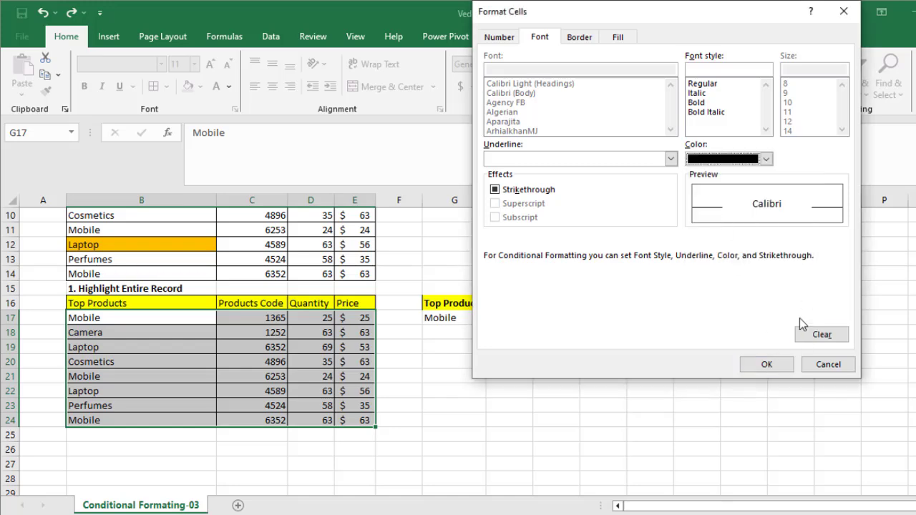
left_click(776, 366)
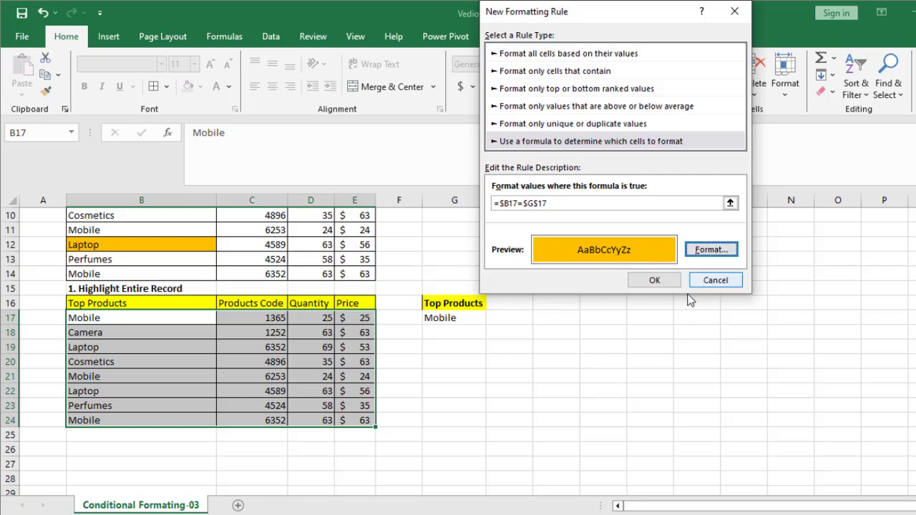
left_click(655, 280)
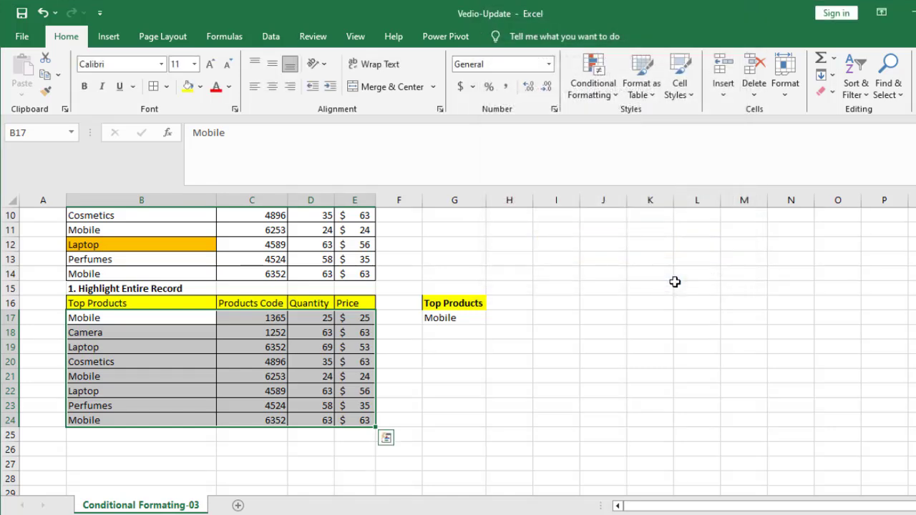
Replace the lookup product in cell G17 with Laptop to test the entire-record highlighting
left_click(435, 319)
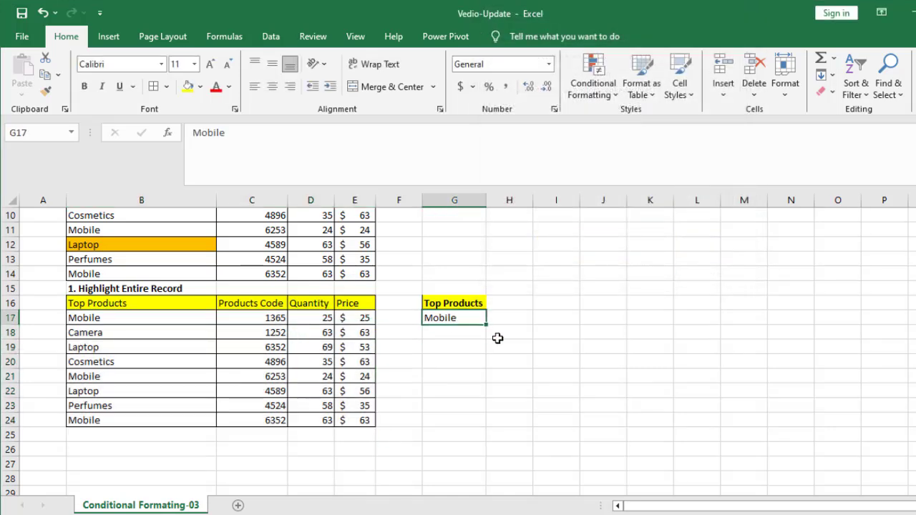
type("La")
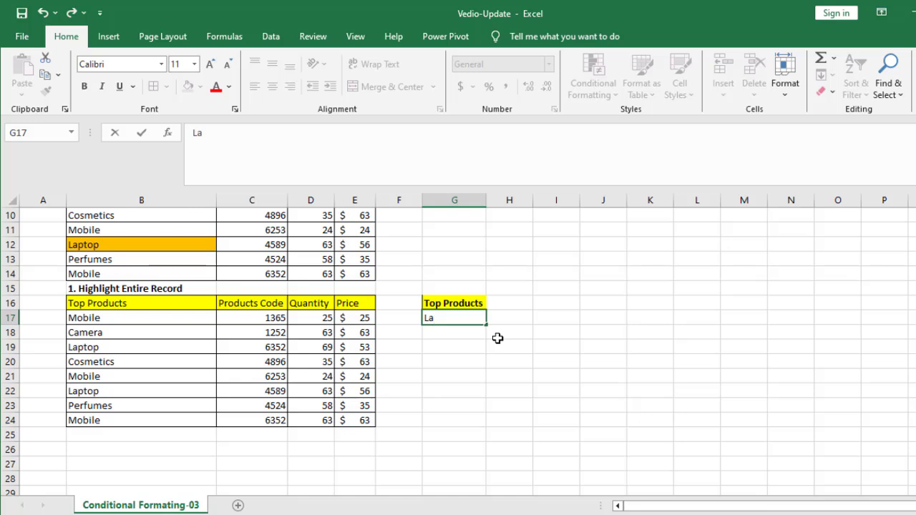
type("ptop")
key("Return")
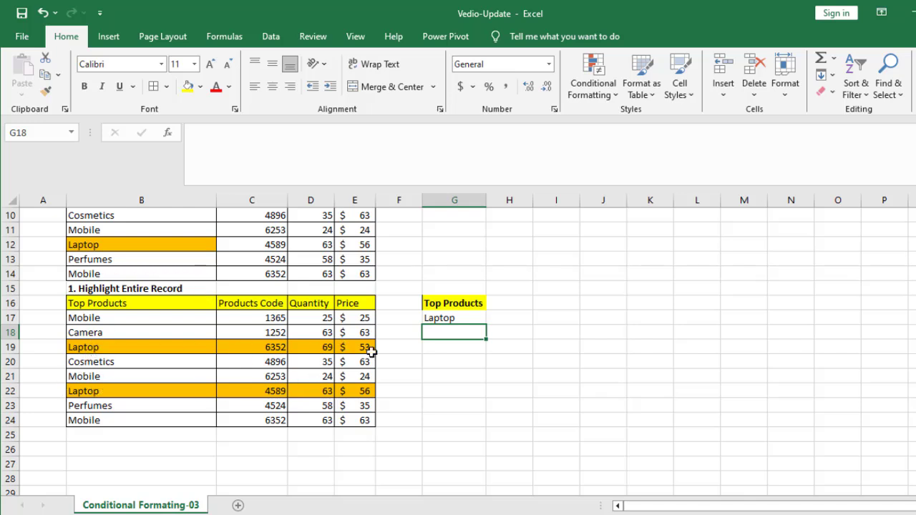
Change the lookup product in cell G17 to Camera
left_click(466, 318)
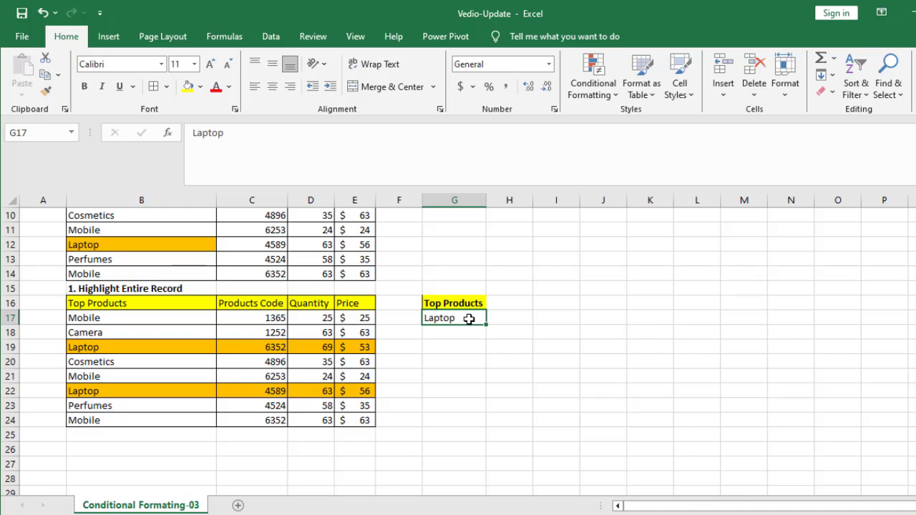
type("Camera")
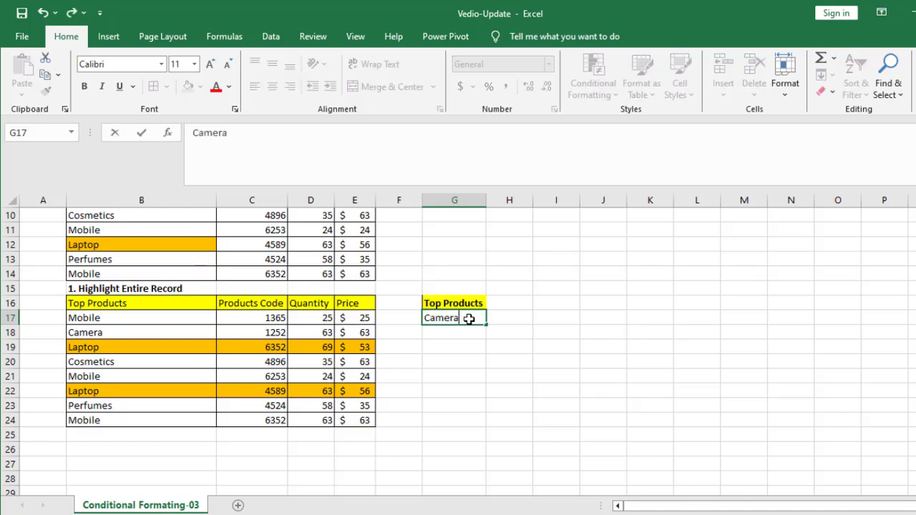
key("Return")
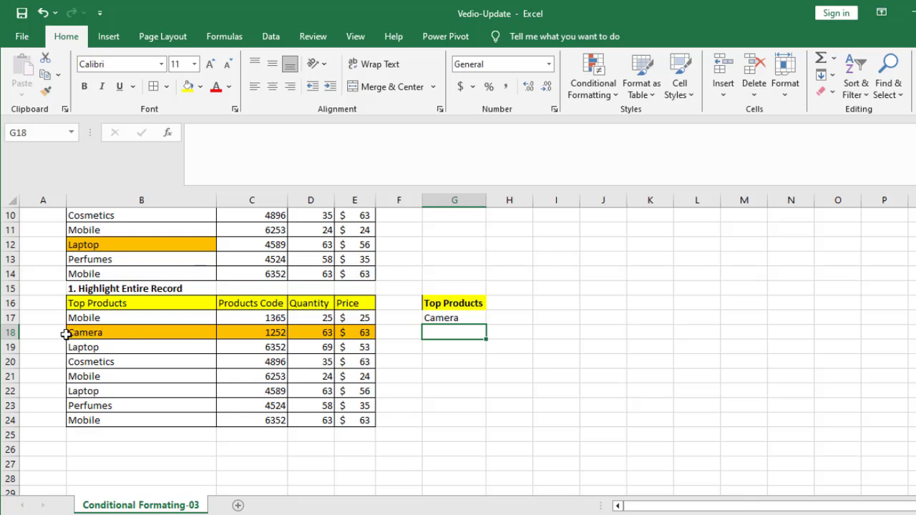
Set the lookup product in cell G17 to Perfumes
left_click(441, 322)
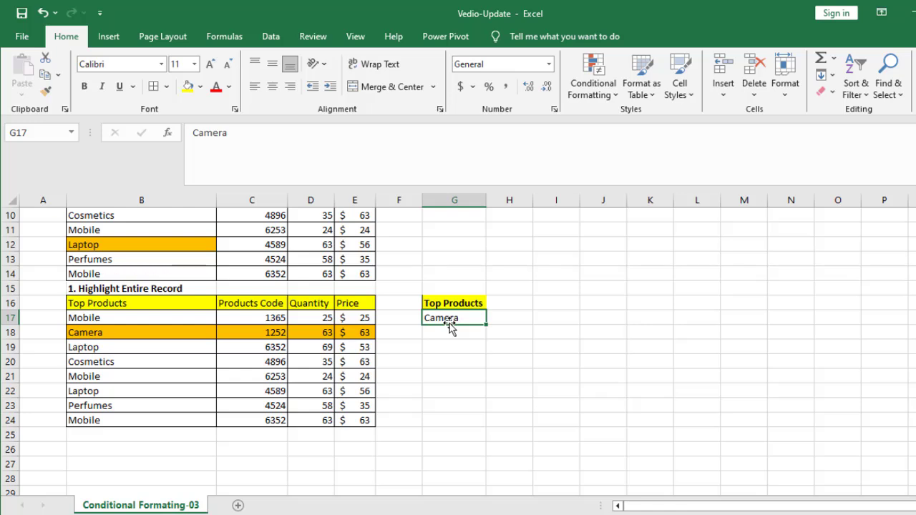
type("Perf")
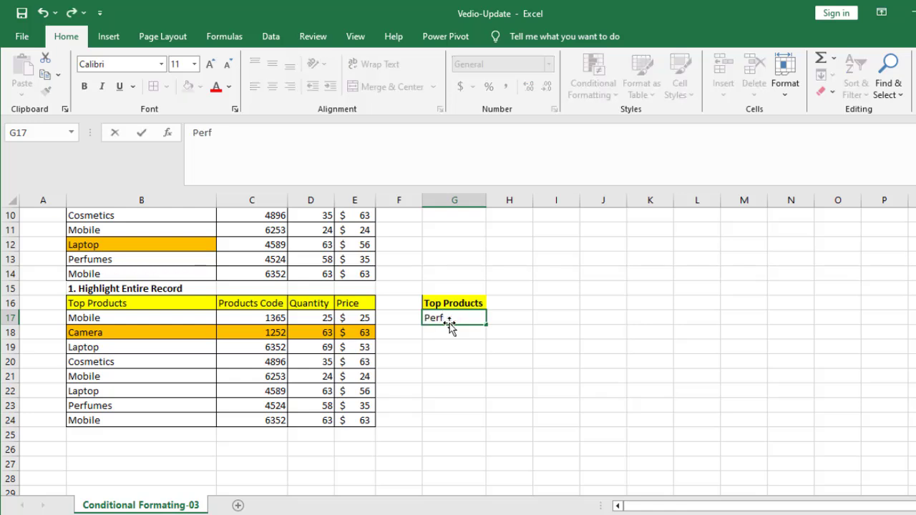
type("umes")
key("Return")
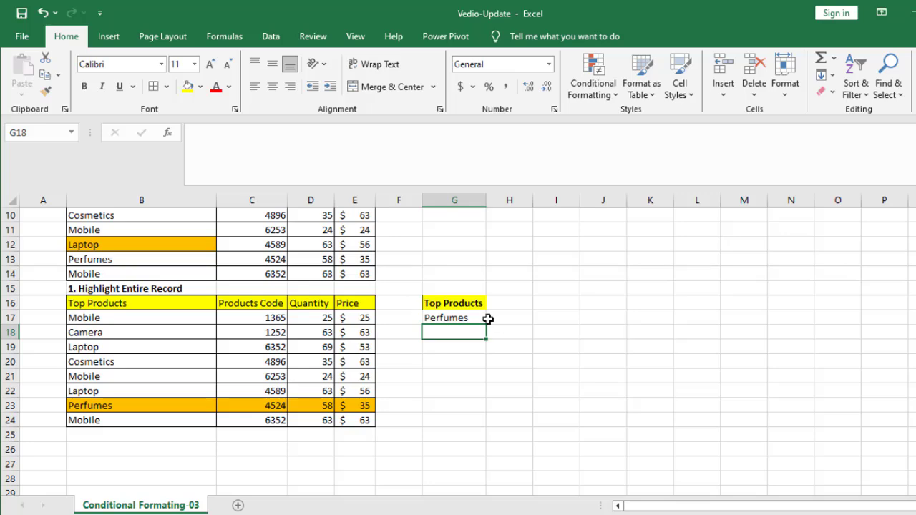
left_click(466, 319)
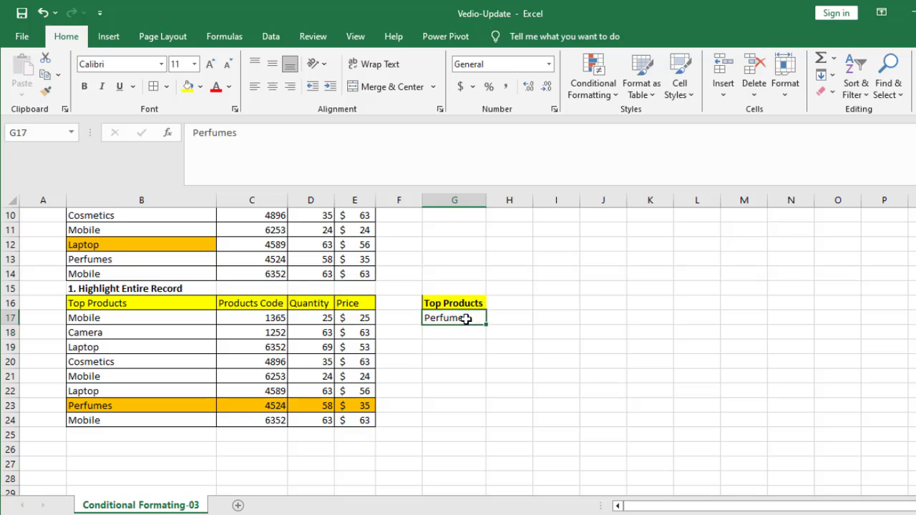
scroll(463, 355, "up", 2)
scroll(463, 356, "down", 2)
scroll(222, 366, "up", 3)
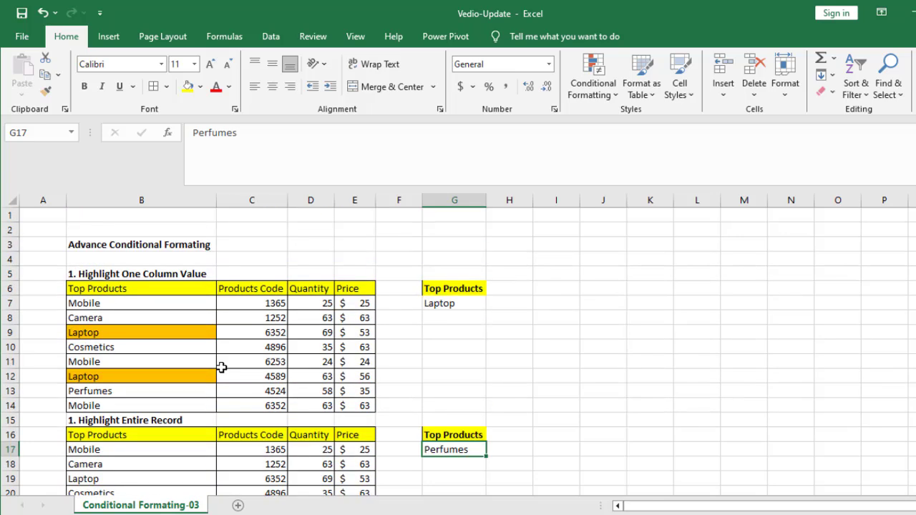